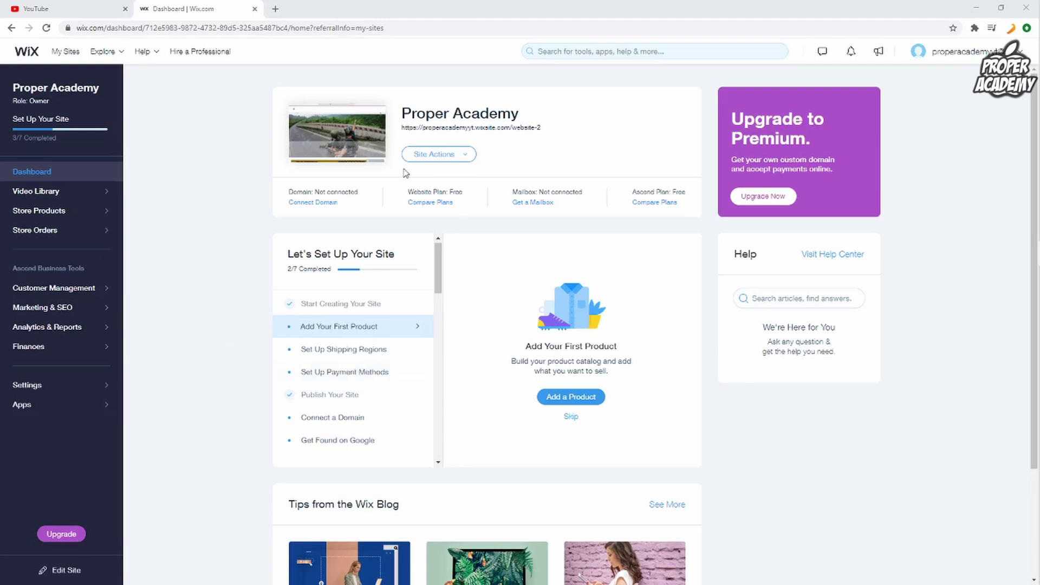
Leave Wix ADI through Site Actions > Edit Site and choose Go to Editor.
{"action": "left_click", "coordinate": [451, 158]}
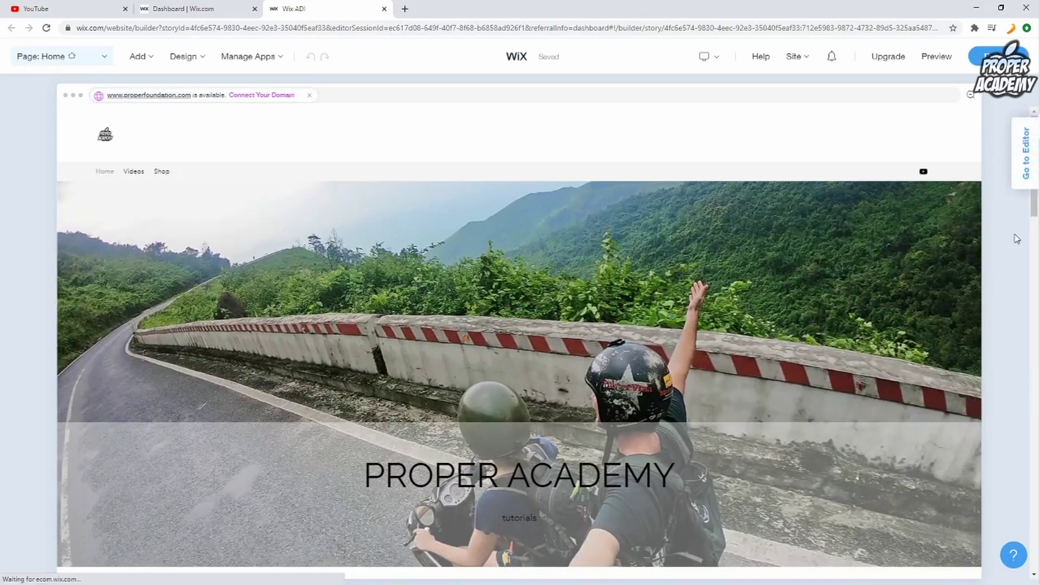
{"action": "scroll", "coordinate": [1016, 238], "scroll_direction": "down", "scroll_amount": 2}
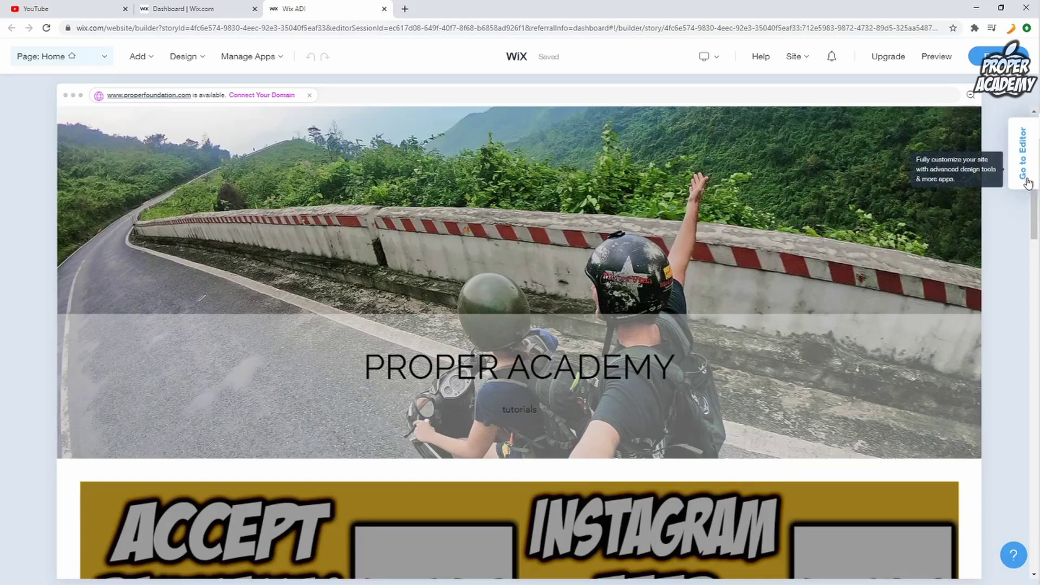
{"action": "left_click", "coordinate": [1023, 154]}
Confirm Go to Editor so the Proper Academy homepage loads in the full Wix Editor.
{"action": "left_click", "coordinate": [577, 453]}
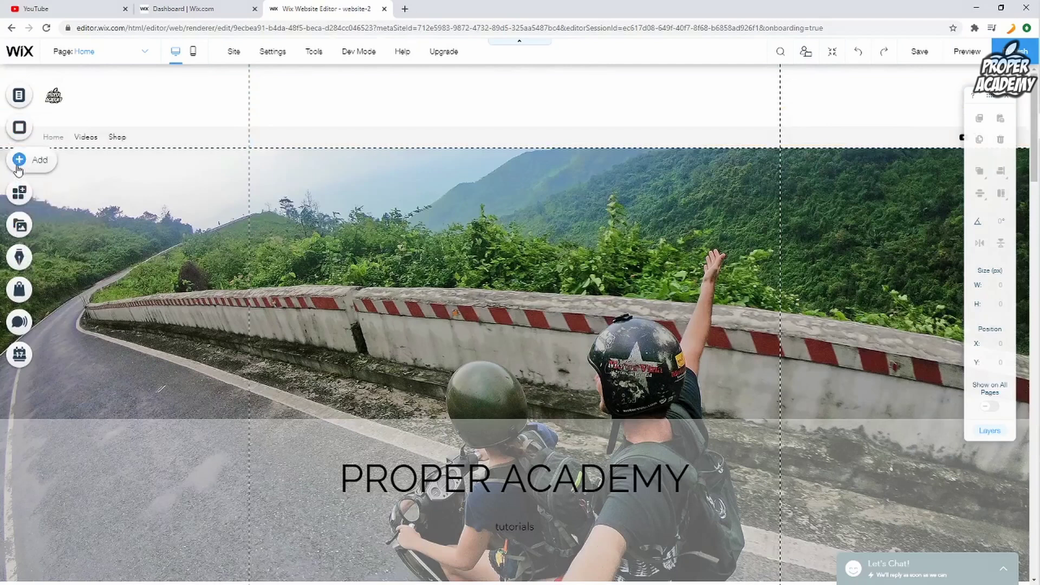
Browse Add > Video & Music through Audio Players, Wix Music, SoundCloud, Spotify and iTunes.
{"action": "left_click", "coordinate": [18, 160]}
{"action": "mouse_move", "coordinate": [74, 274]}
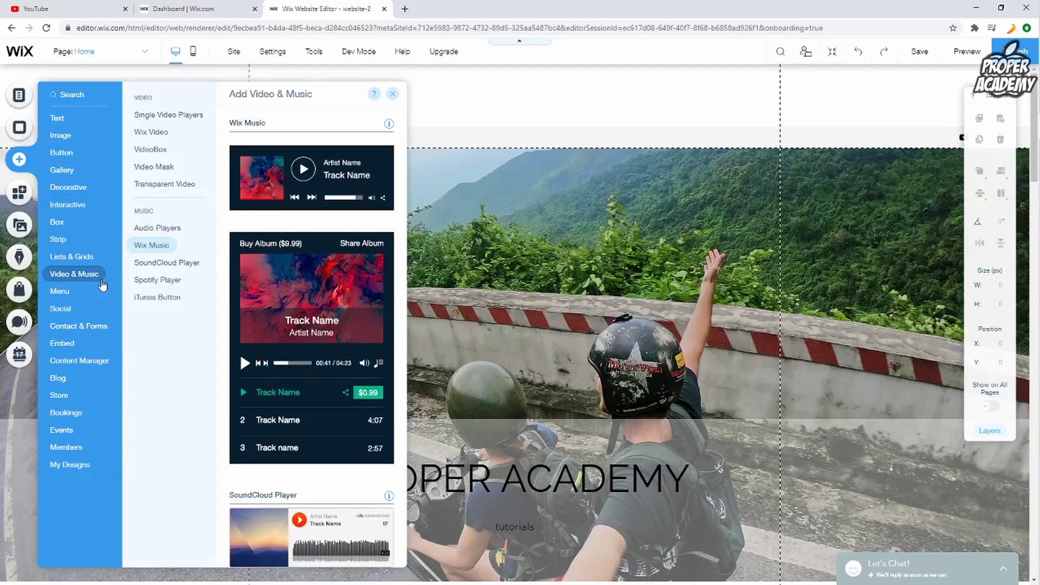
{"action": "left_click", "coordinate": [157, 228]}
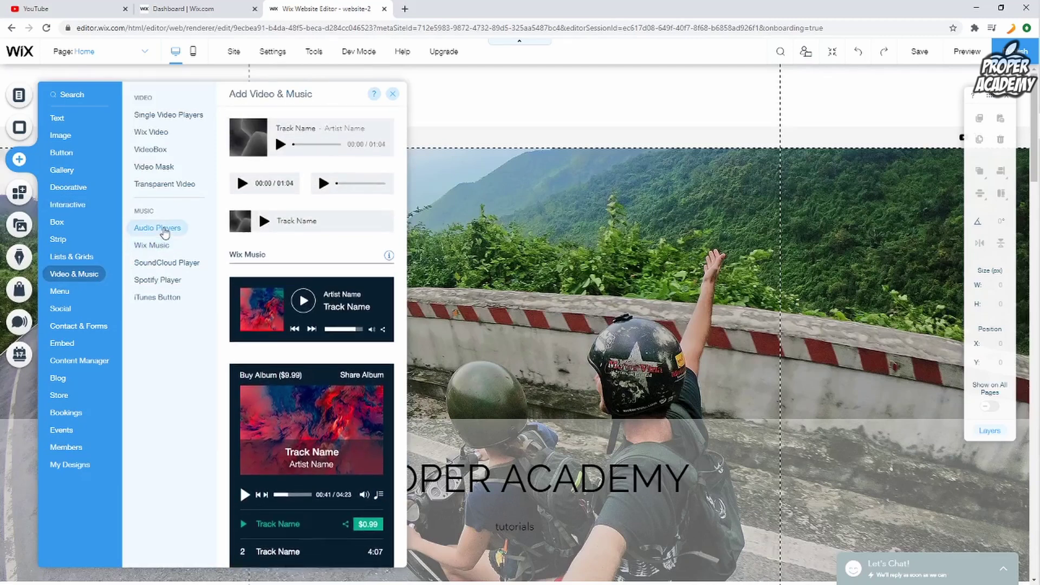
{"action": "left_click", "coordinate": [151, 245]}
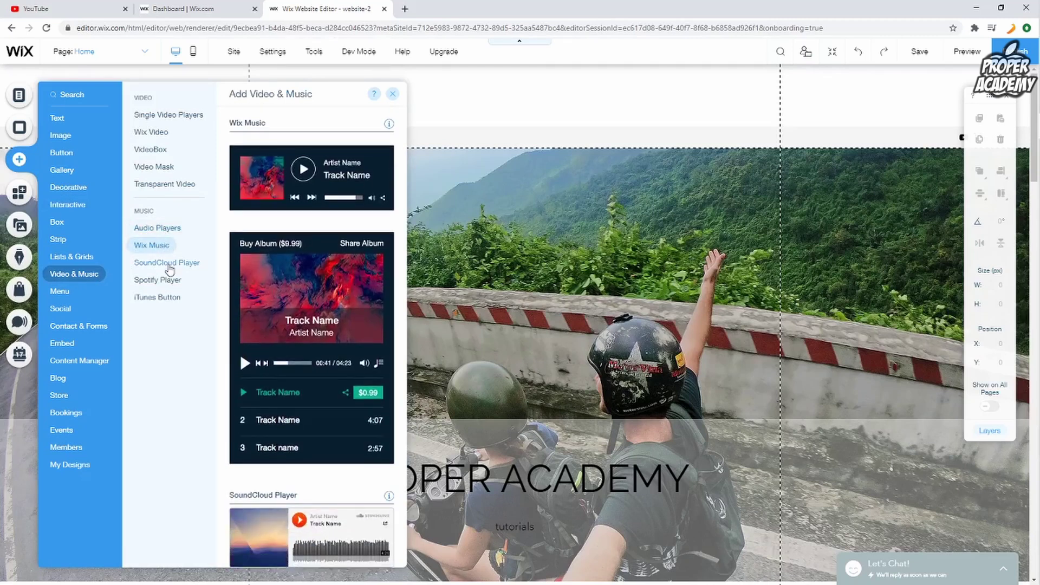
{"action": "left_click", "coordinate": [166, 263]}
{"action": "left_click", "coordinate": [157, 280]}
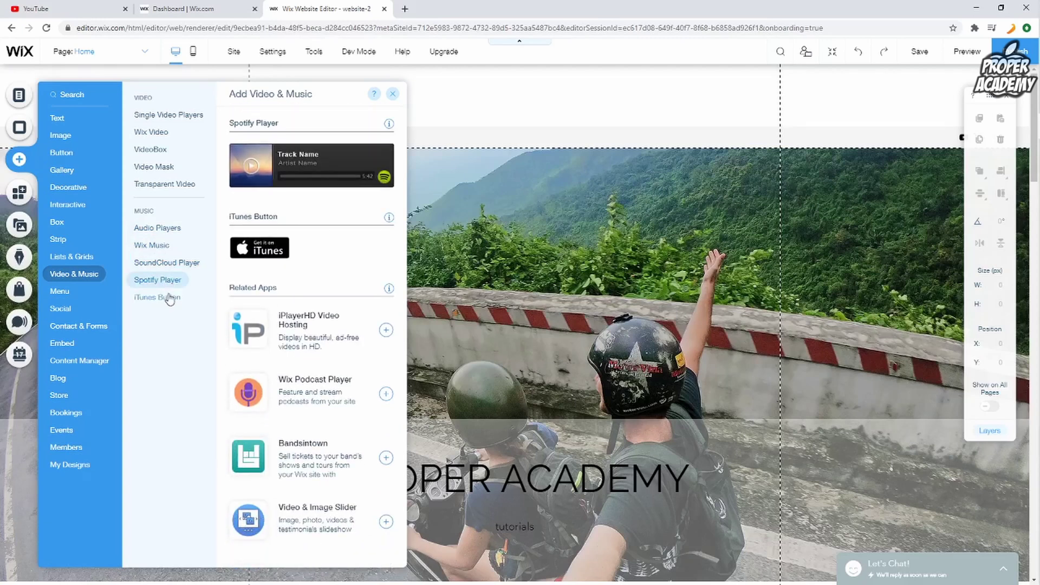
{"action": "left_click", "coordinate": [158, 298]}
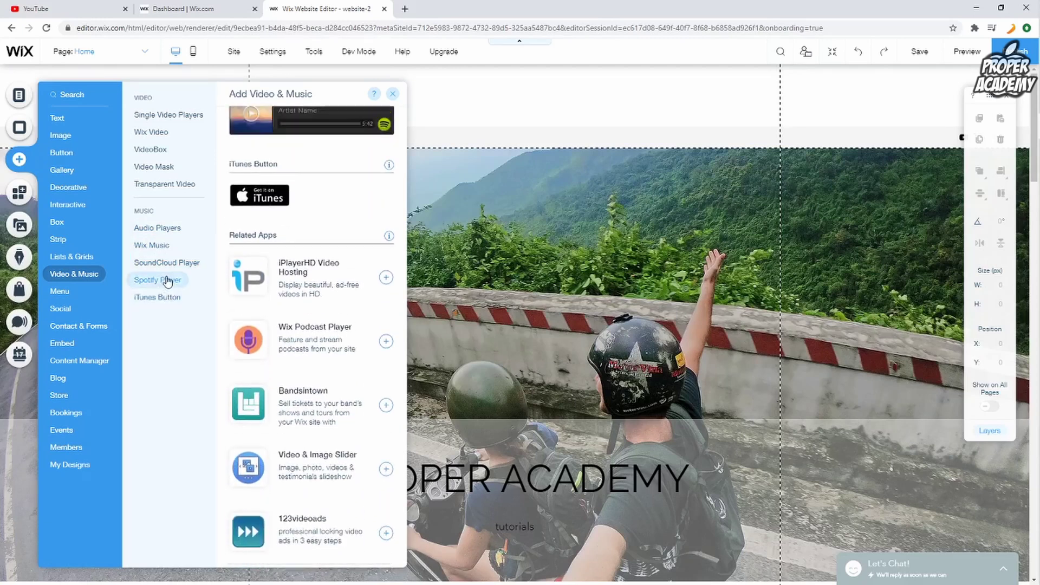
Revisit Wix Music, Spotify and SoundCloud, ending on the Audio Players choices.
{"action": "left_click", "coordinate": [157, 279]}
{"action": "left_click", "coordinate": [152, 246]}
{"action": "left_click", "coordinate": [158, 229]}
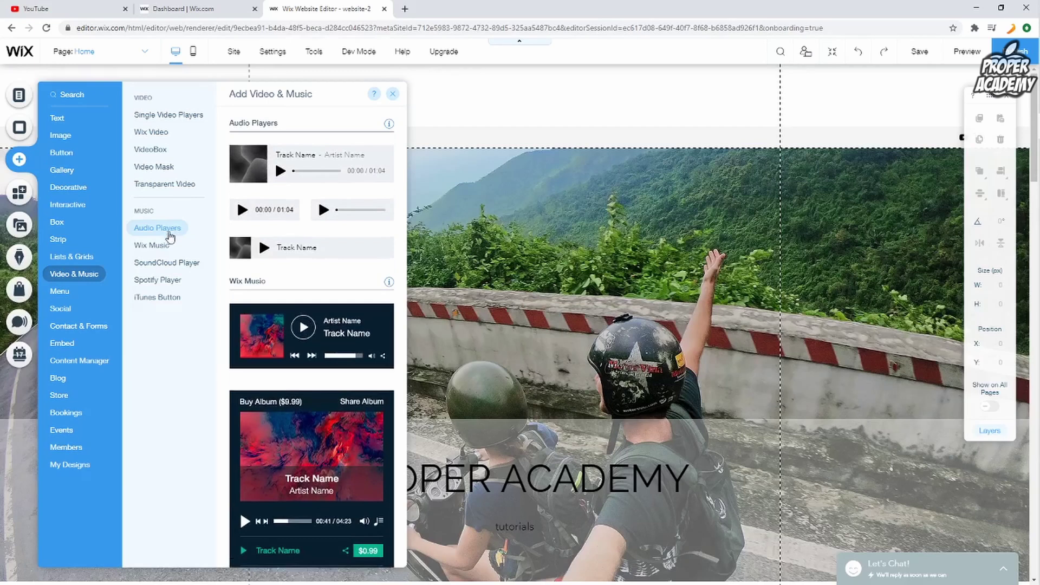
{"action": "left_click", "coordinate": [158, 280]}
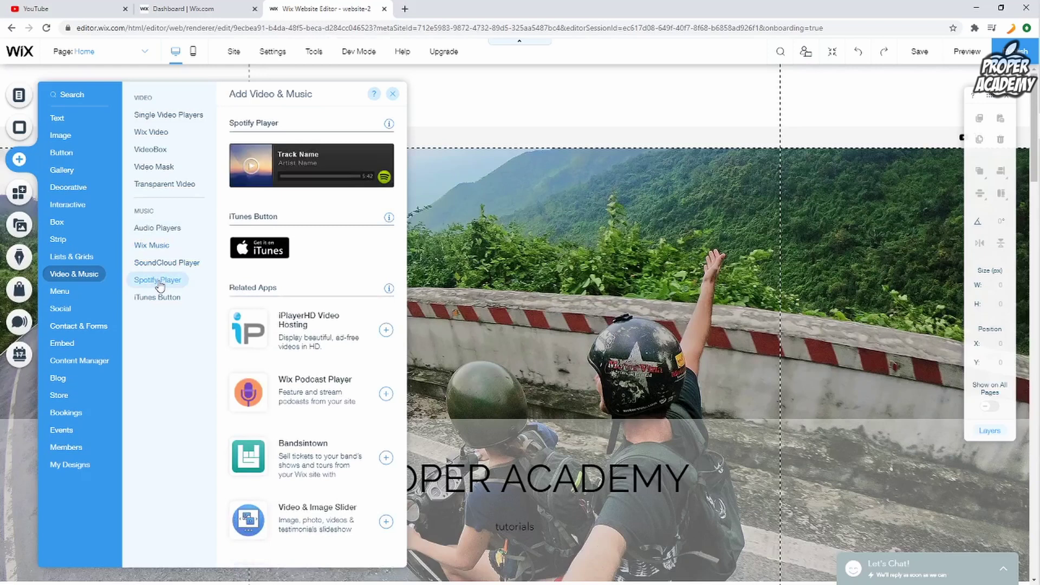
{"action": "left_click", "coordinate": [166, 262]}
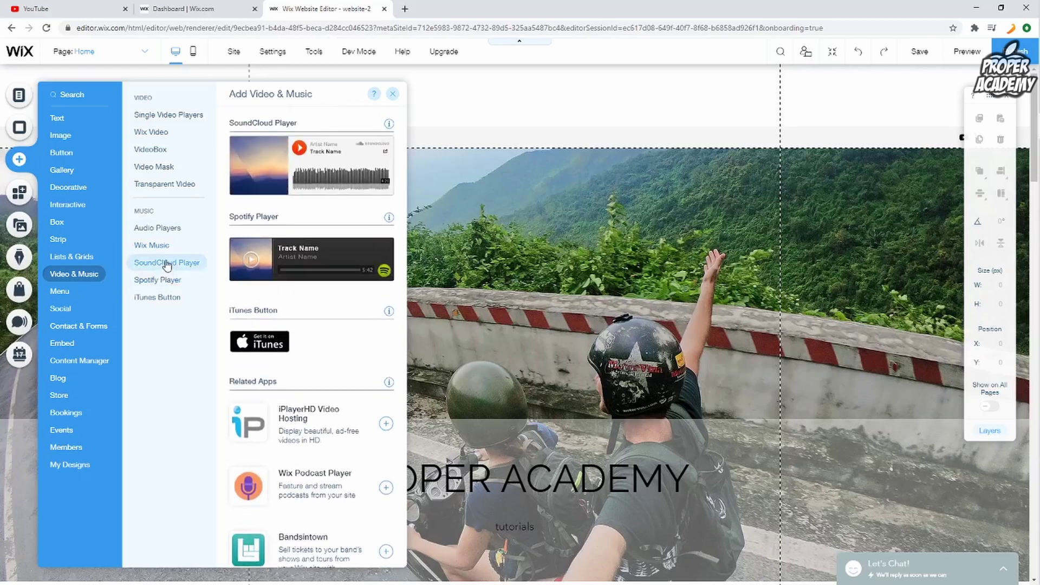
{"action": "left_click", "coordinate": [157, 228]}
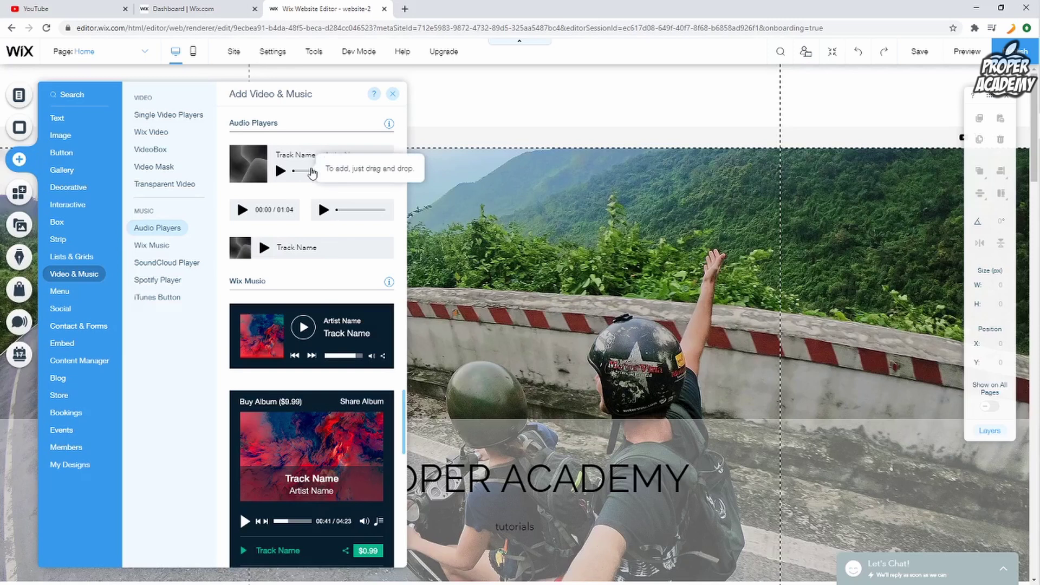
Drop the first audio player onto the hero strip's top-right corner and bring up its settings.
{"action": "left_click_drag", "start_coordinate": [361, 175], "coordinate": [546, 271]}
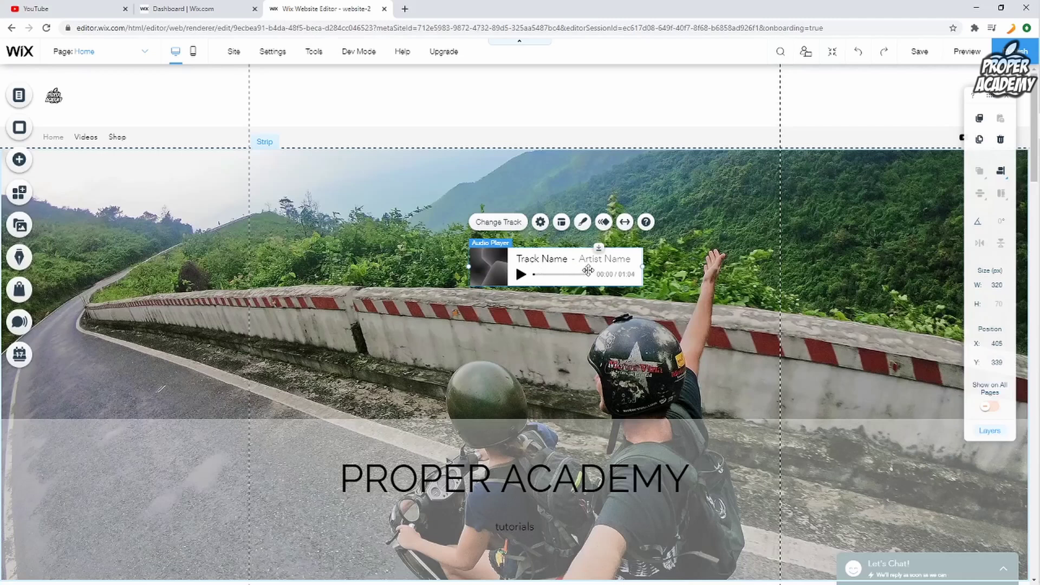
{"action": "left_click_drag", "start_coordinate": [586, 270], "coordinate": [906, 191]}
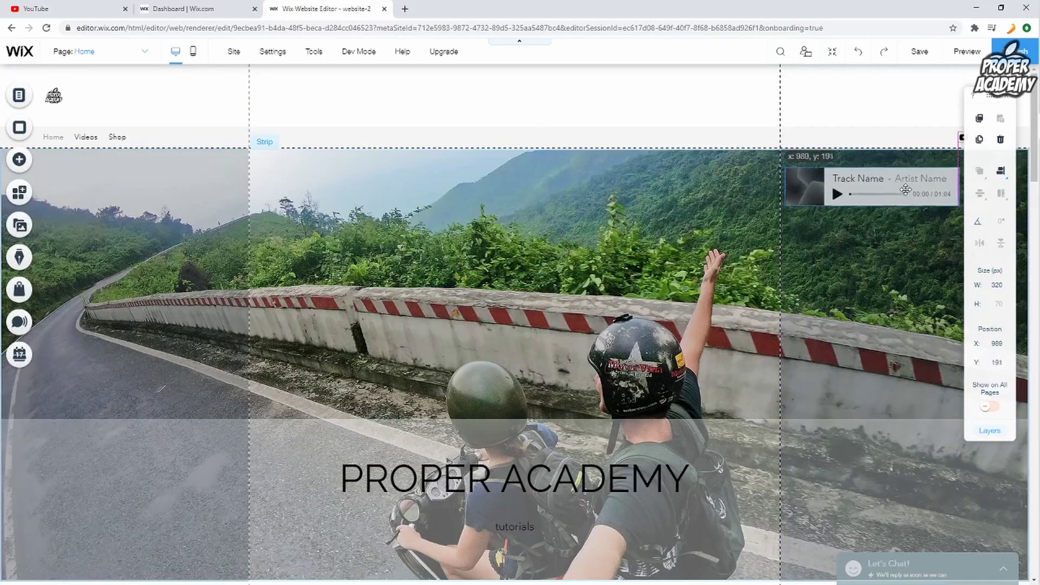
{"action": "left_click_drag", "start_coordinate": [906, 191], "coordinate": [904, 179]}
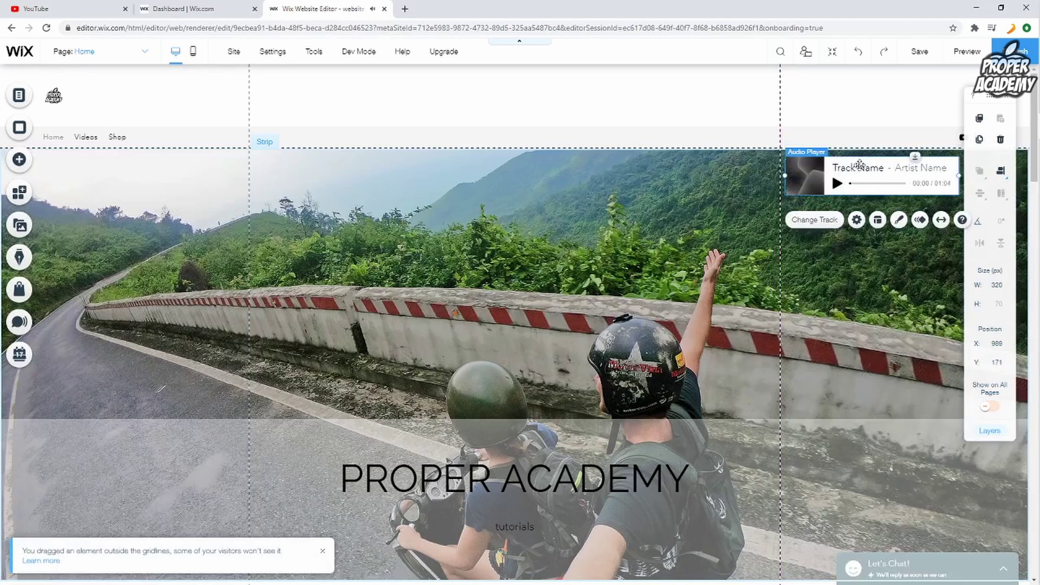
{"action": "left_click", "coordinate": [816, 222]}
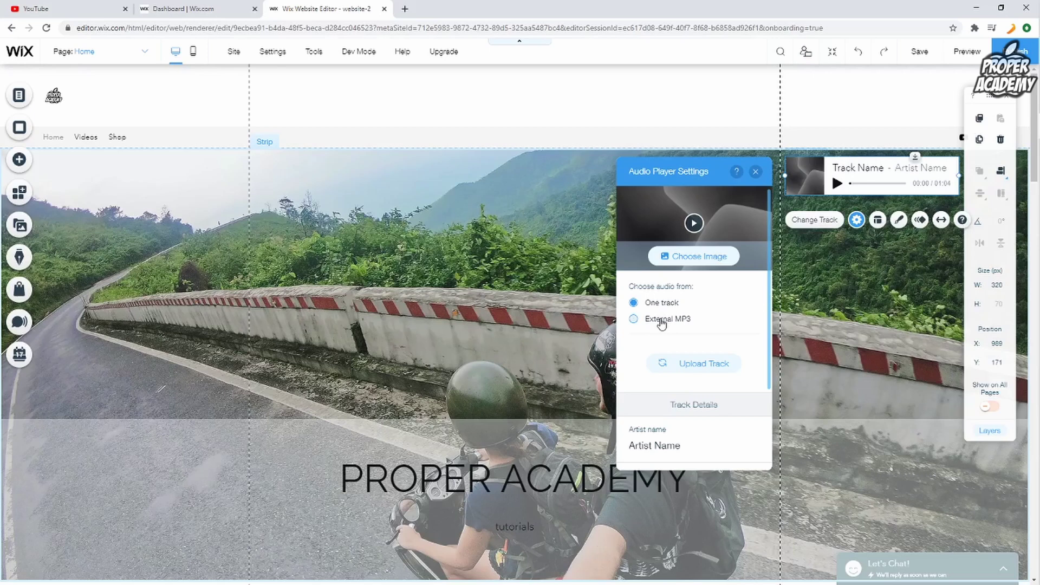
{"action": "left_click", "coordinate": [686, 365]}
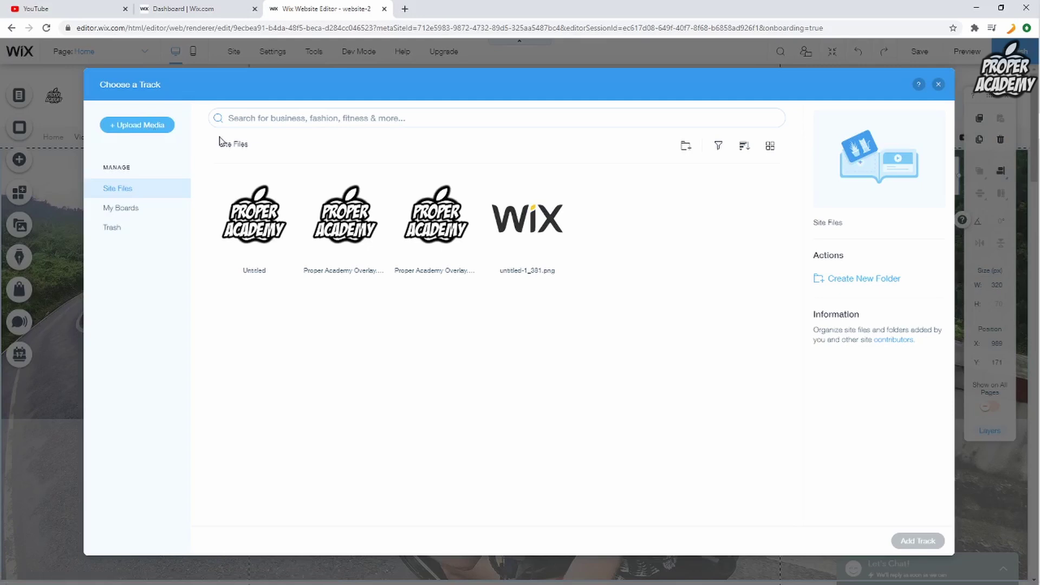
{"action": "left_click", "coordinate": [939, 84]}
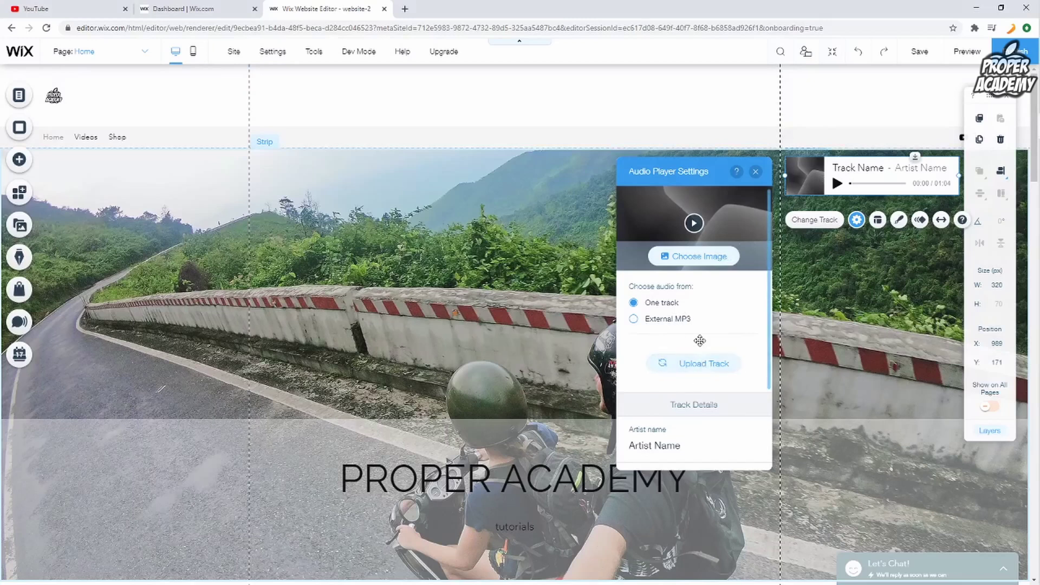
{"action": "scroll", "coordinate": [700, 341], "scroll_direction": "down", "scroll_amount": 2}
{"action": "scroll", "coordinate": [700, 344], "scroll_direction": "down", "scroll_amount": 2}
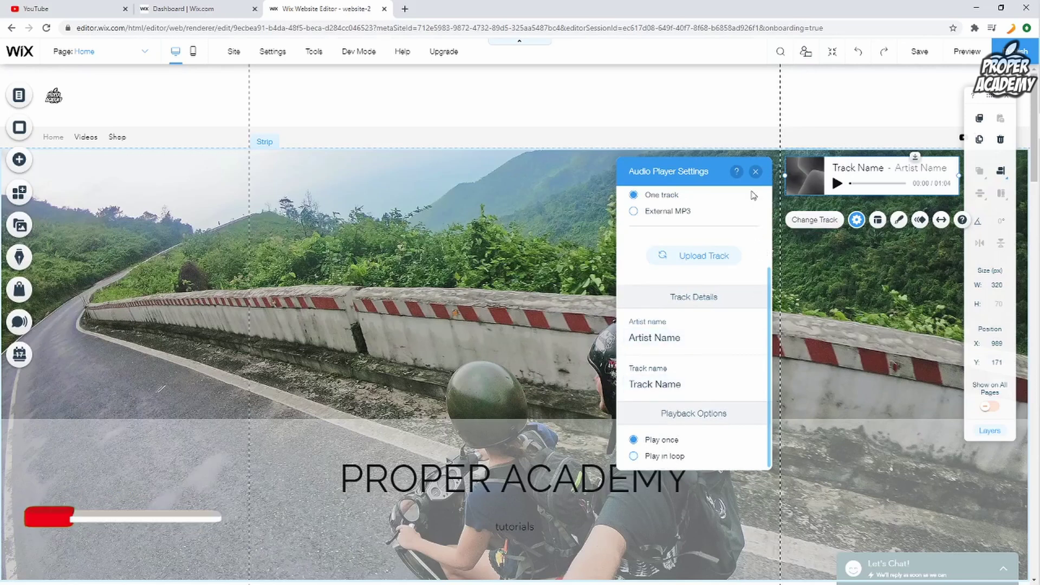
Close the player settings and view its layout options (Classic, all display info shown).
{"action": "left_click", "coordinate": [755, 173]}
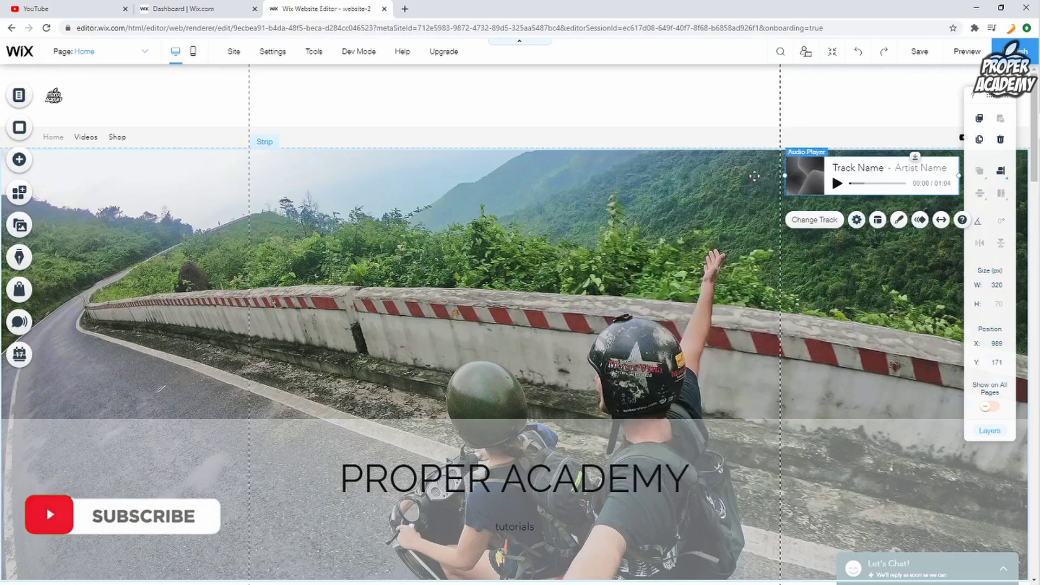
{"action": "left_click", "coordinate": [878, 220]}
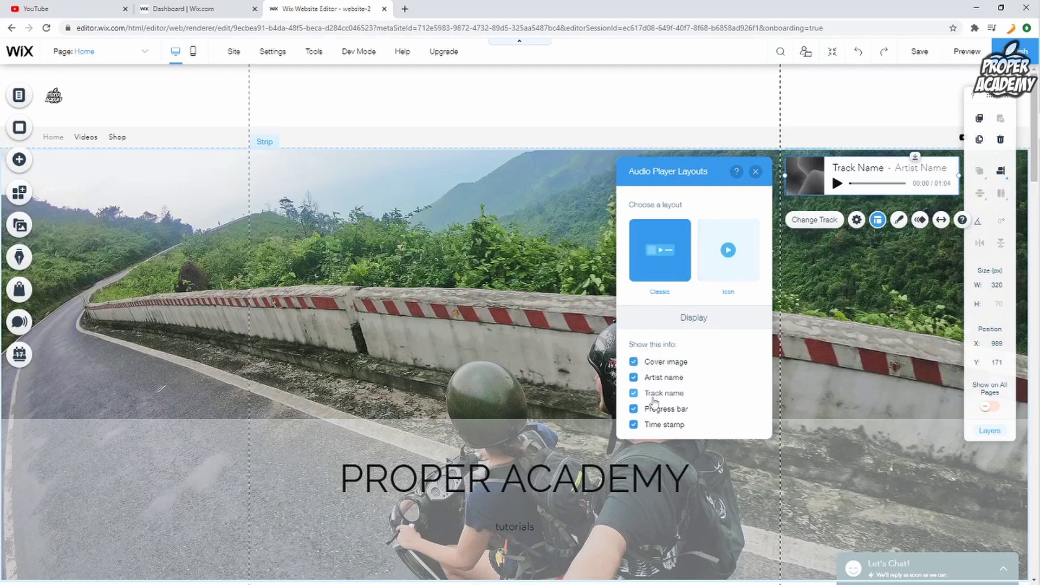
{"action": "left_click", "coordinate": [754, 171]}
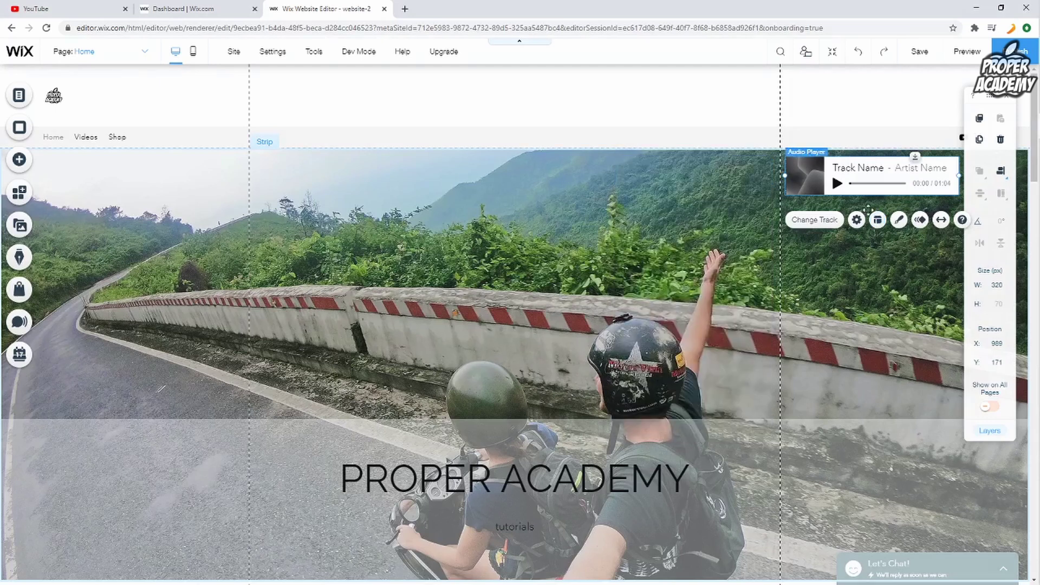
{"action": "left_click", "coordinate": [900, 220]}
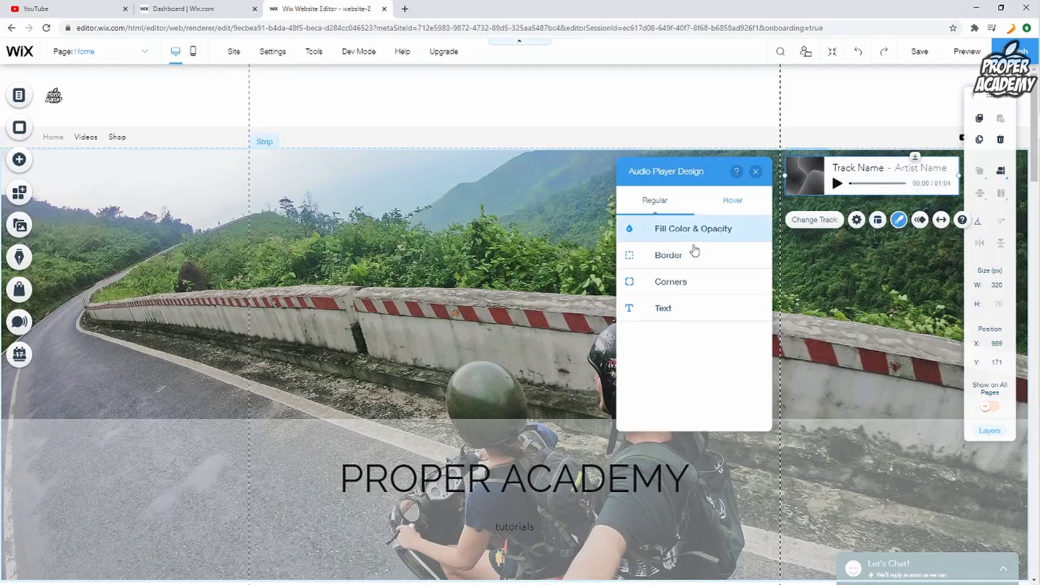
{"action": "left_click", "coordinate": [731, 201]}
{"action": "left_click", "coordinate": [662, 204]}
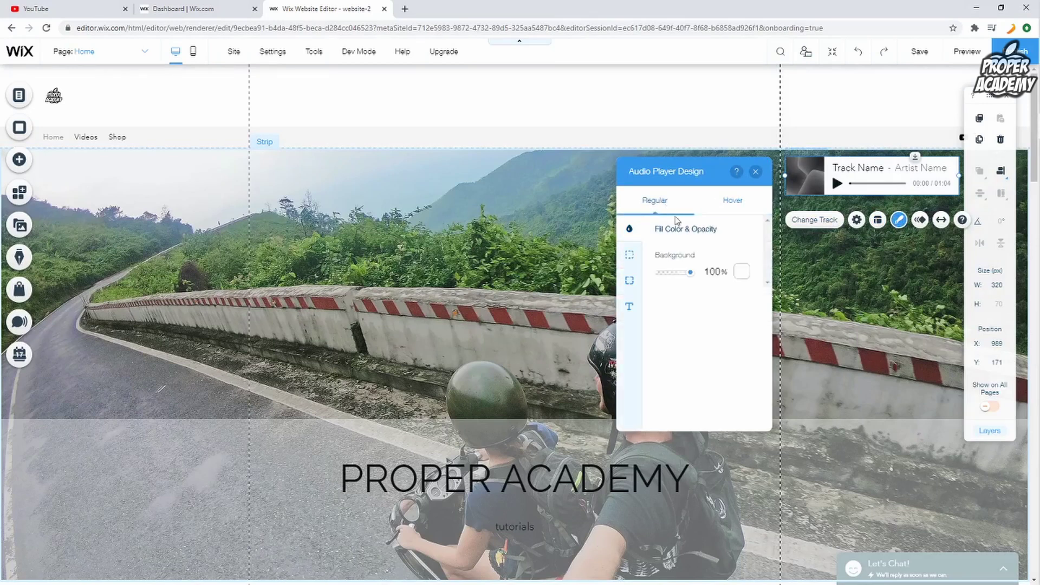
{"action": "left_click", "coordinate": [756, 171]}
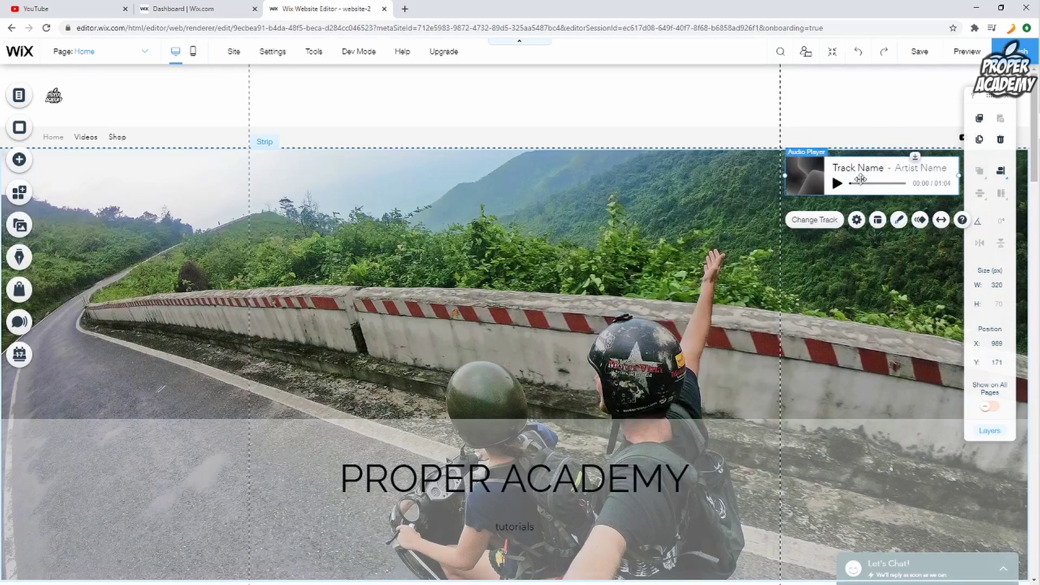